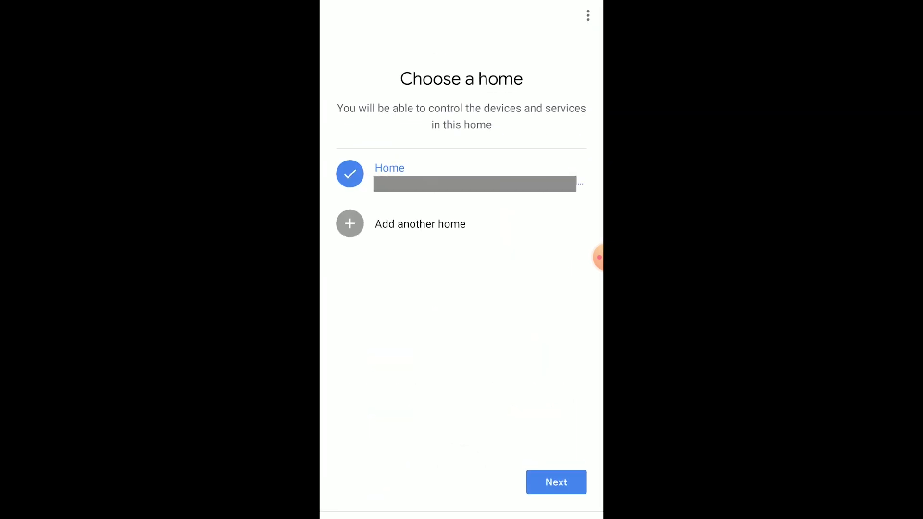
Step: Confirm the existing home 'Home' and scan for nearby devices
{"action": "left_click", "coordinate": [555, 481]}
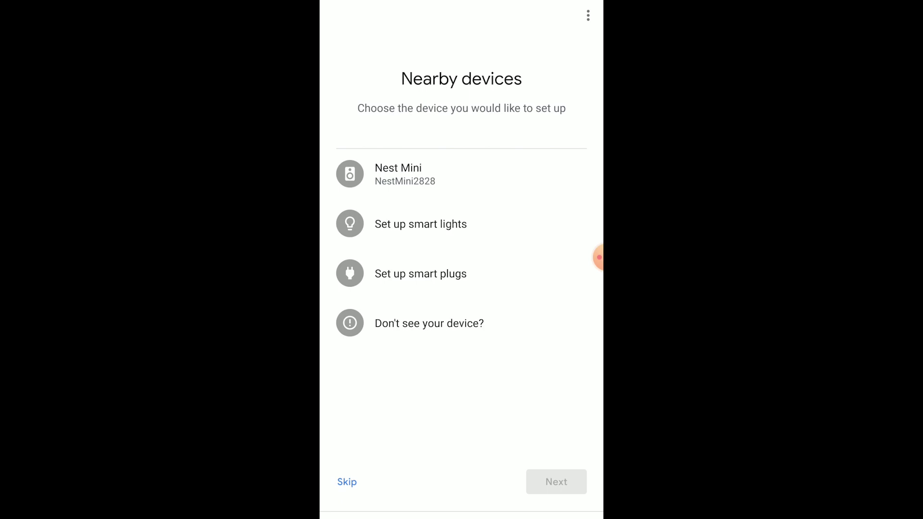
Step: Select the Nest Mini from Nearby devices and connect to it
{"action": "left_click", "coordinate": [404, 174]}
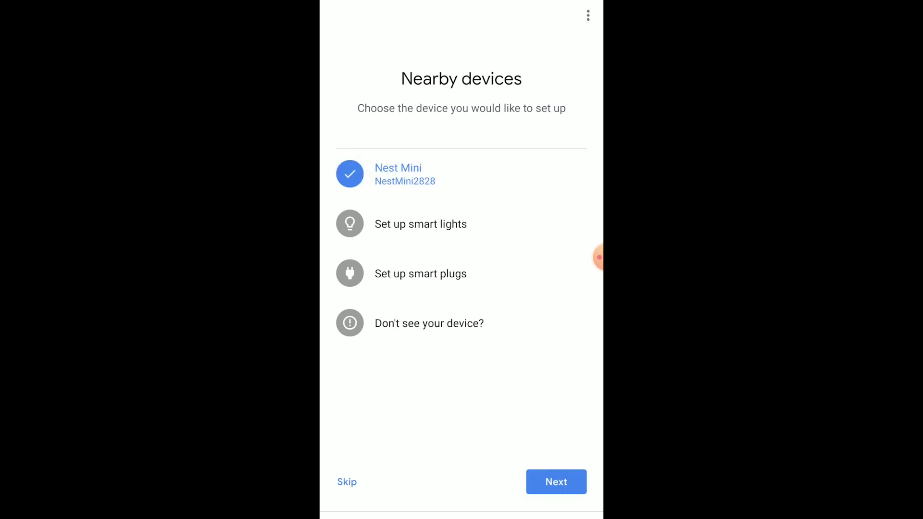
{"action": "left_click", "coordinate": [556, 482]}
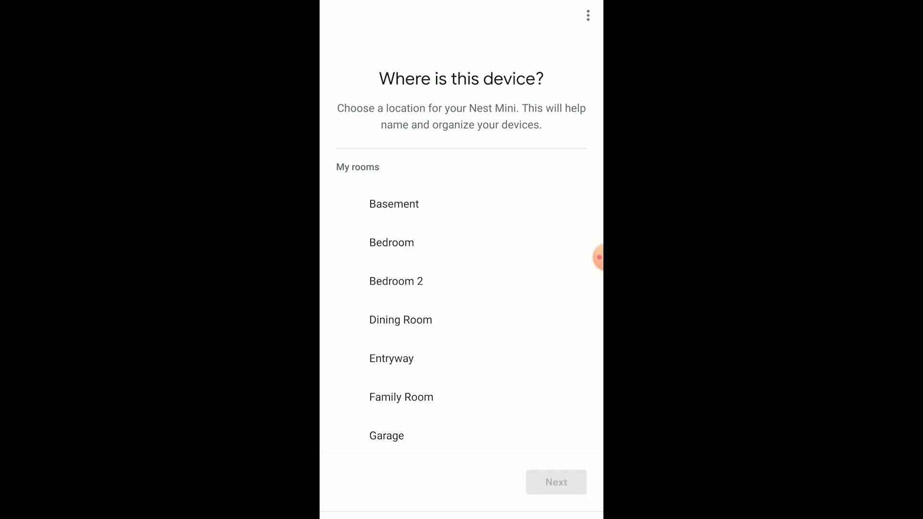
{"action": "scroll", "coordinate": [462, 289], "scroll_direction": "down", "scroll_amount": 1}
{"action": "scroll", "coordinate": [462, 289], "scroll_direction": "down", "scroll_amount": 1}
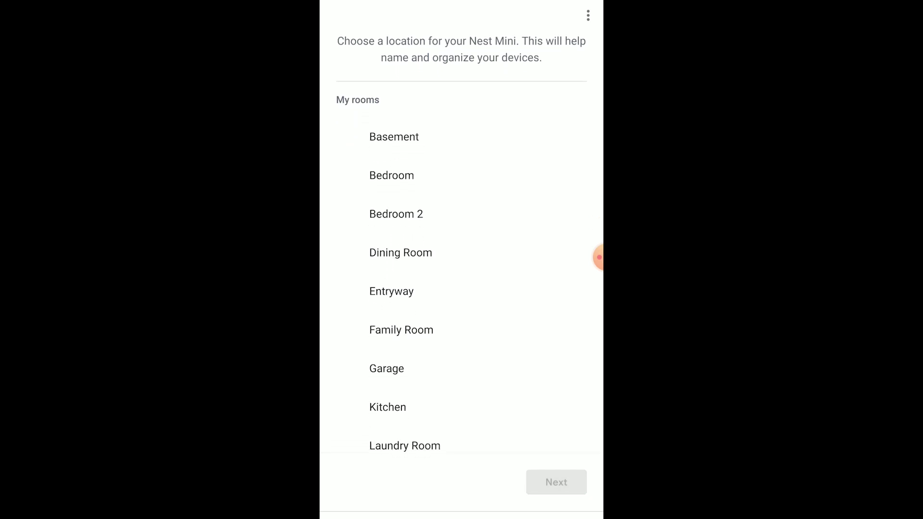
{"action": "scroll", "coordinate": [461, 288], "scroll_direction": "down", "scroll_amount": 2}
{"action": "scroll", "coordinate": [461, 288], "scroll_direction": "down", "scroll_amount": 3}
{"action": "scroll", "coordinate": [462, 288], "scroll_direction": "down", "scroll_amount": 3}
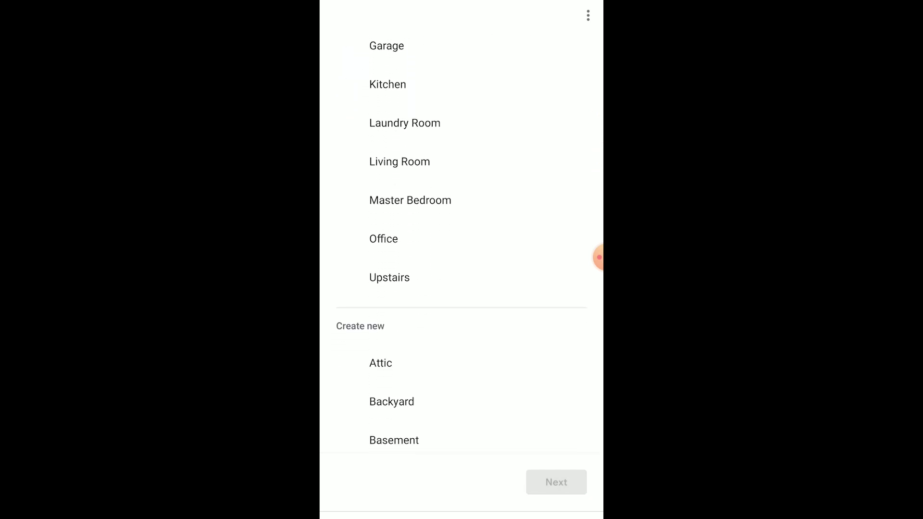
{"action": "scroll", "coordinate": [461, 288], "scroll_direction": "down", "scroll_amount": 5}
{"action": "scroll", "coordinate": [462, 259], "scroll_direction": "down", "scroll_amount": 1}
{"action": "scroll", "coordinate": [461, 260], "scroll_direction": "down", "scroll_amount": 4}
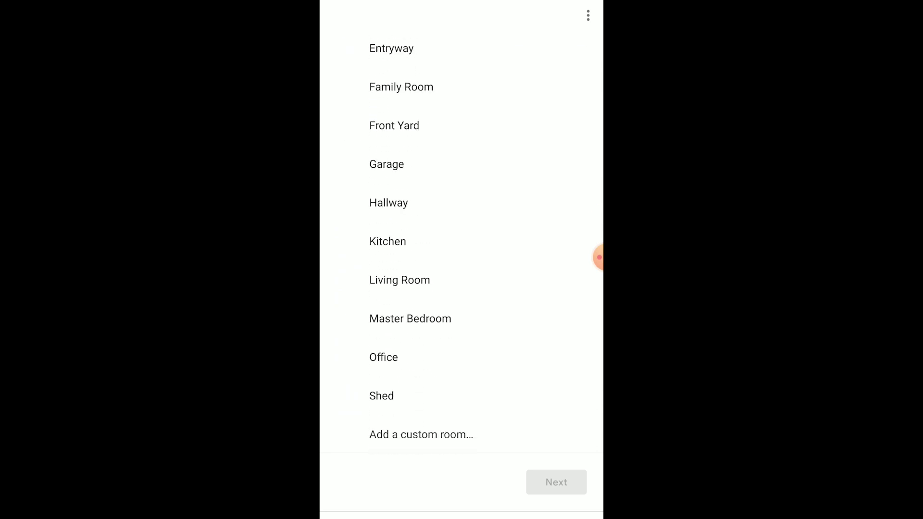
{"action": "scroll", "coordinate": [462, 260], "scroll_direction": "up", "scroll_amount": 2}
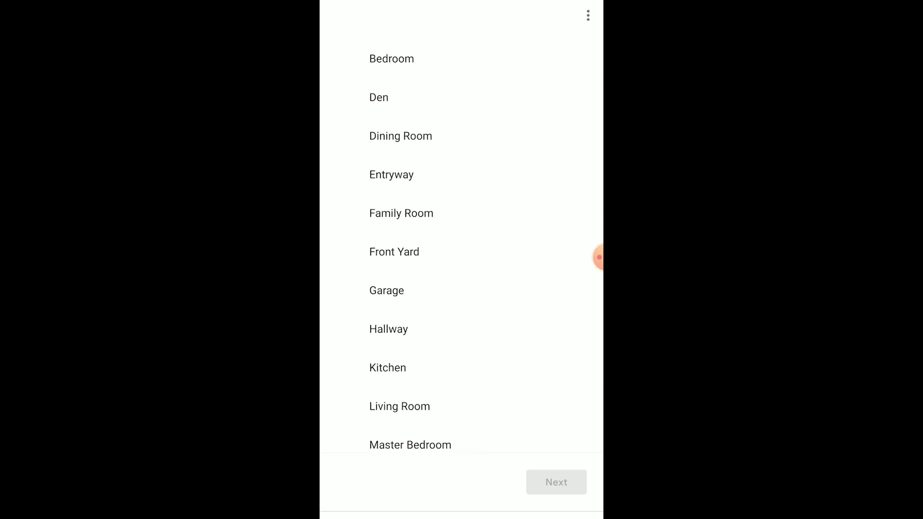
{"action": "scroll", "coordinate": [462, 260], "scroll_direction": "up", "scroll_amount": 2}
{"action": "scroll", "coordinate": [461, 260], "scroll_direction": "up", "scroll_amount": 2}
{"action": "scroll", "coordinate": [461, 260], "scroll_direction": "up", "scroll_amount": 2}
{"action": "scroll", "coordinate": [461, 260], "scroll_direction": "up", "scroll_amount": 2}
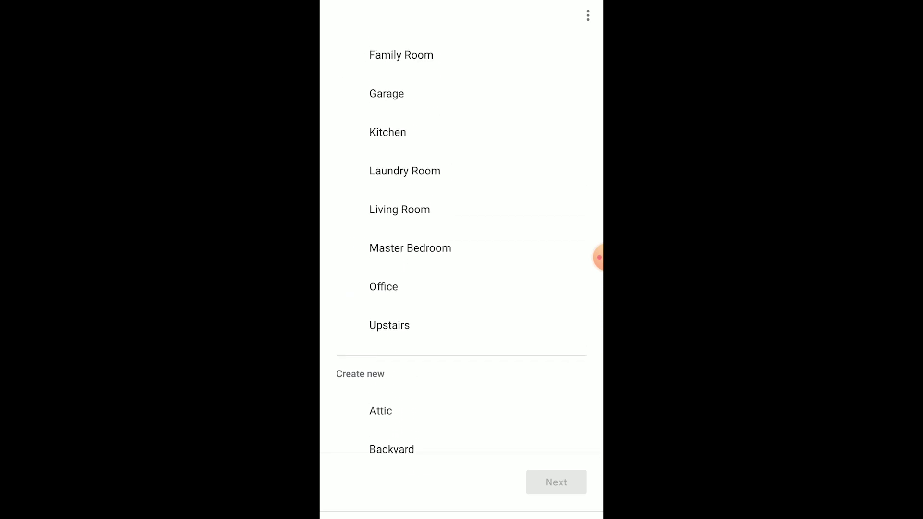
Step: Assign the Nest Mini to the Office room and continue to Wi-Fi selection
{"action": "left_click", "coordinate": [384, 300]}
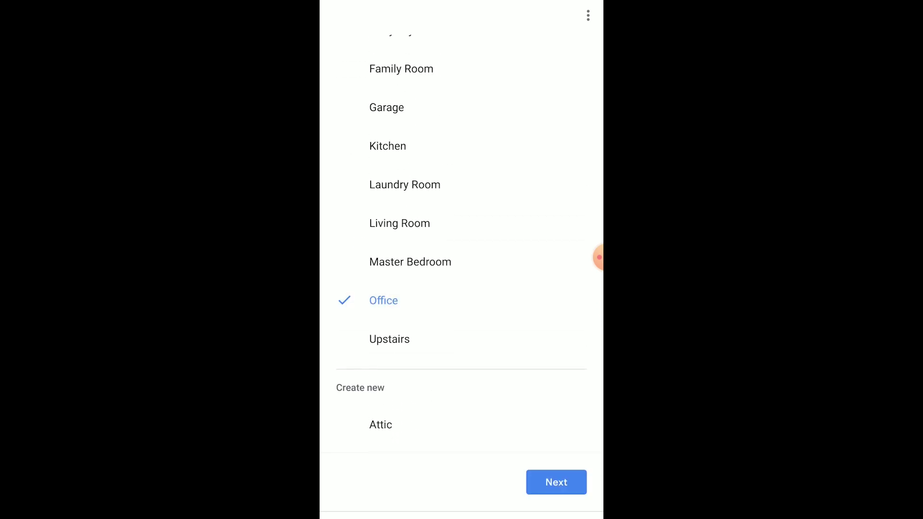
{"action": "left_click", "coordinate": [556, 482]}
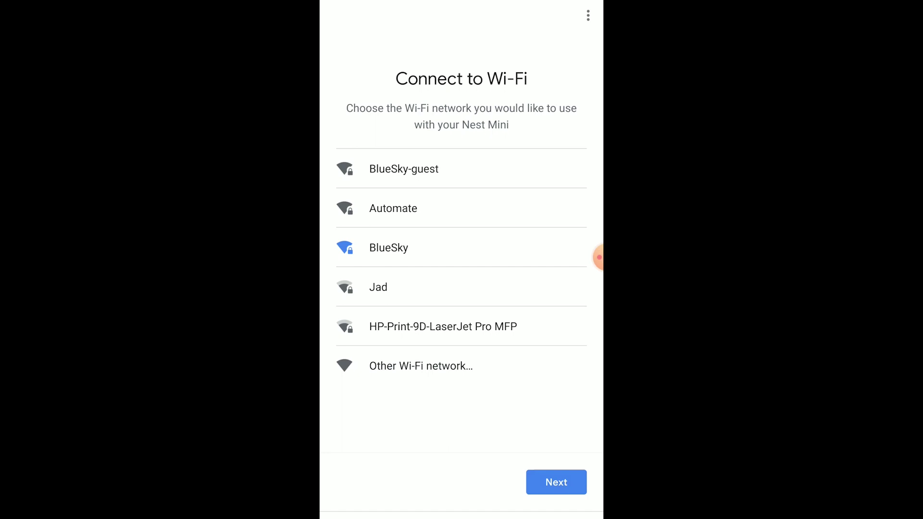
Step: Connect the Nest Mini to the BlueSky Wi-Fi network
{"action": "left_click", "coordinate": [556, 481]}
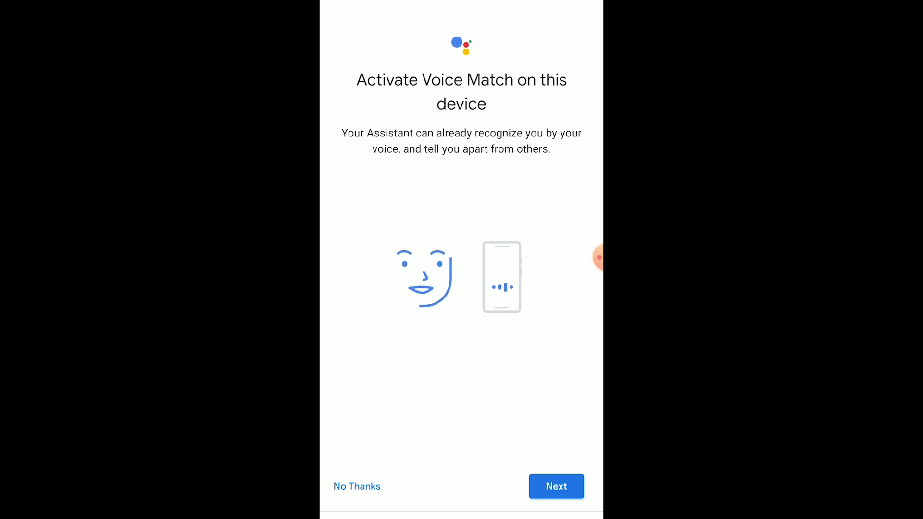
Step: Activate Voice Match, accepting its terms and personal results with your voice
{"action": "left_click", "coordinate": [555, 487]}
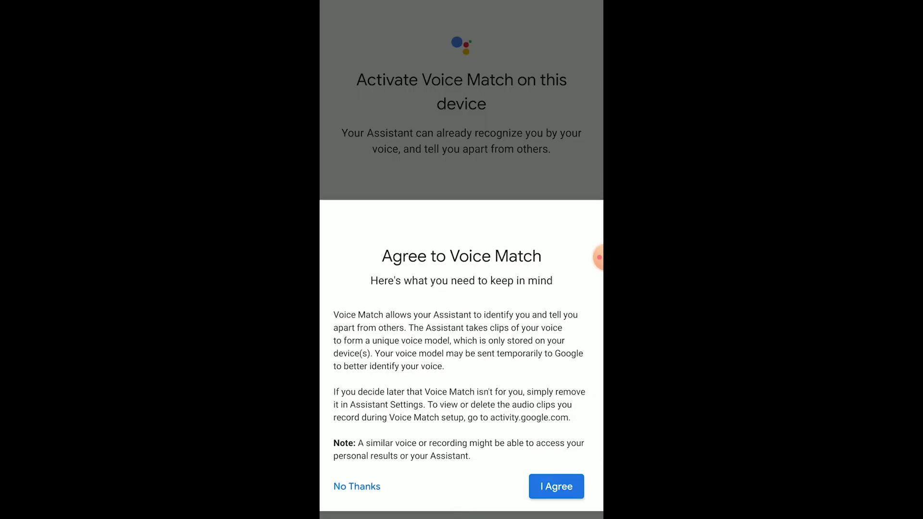
{"action": "left_click", "coordinate": [555, 486]}
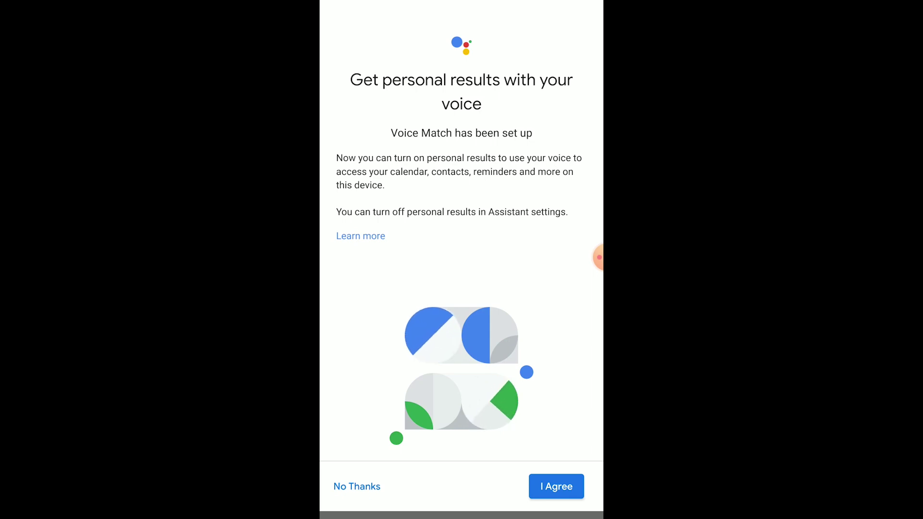
{"action": "left_click", "coordinate": [556, 487]}
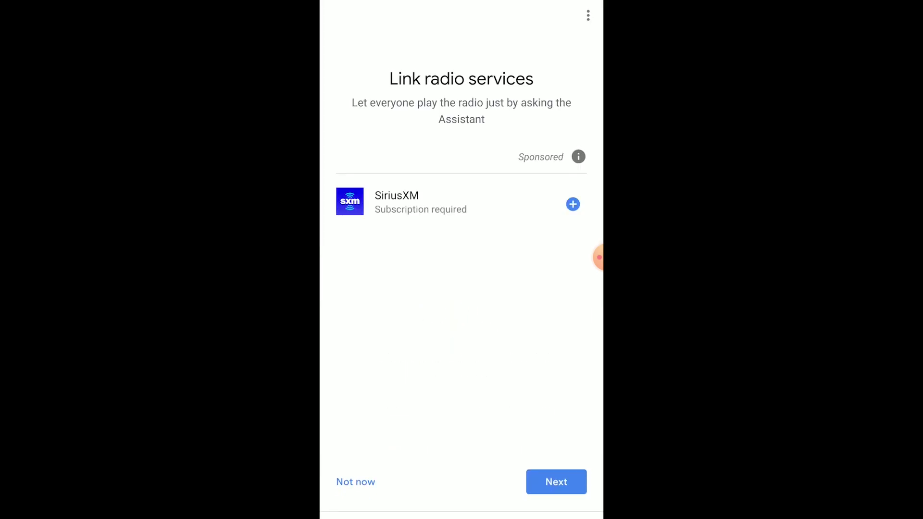
Step: Skip linking radio services and continue to Duo voice calls
{"action": "left_click", "coordinate": [556, 481]}
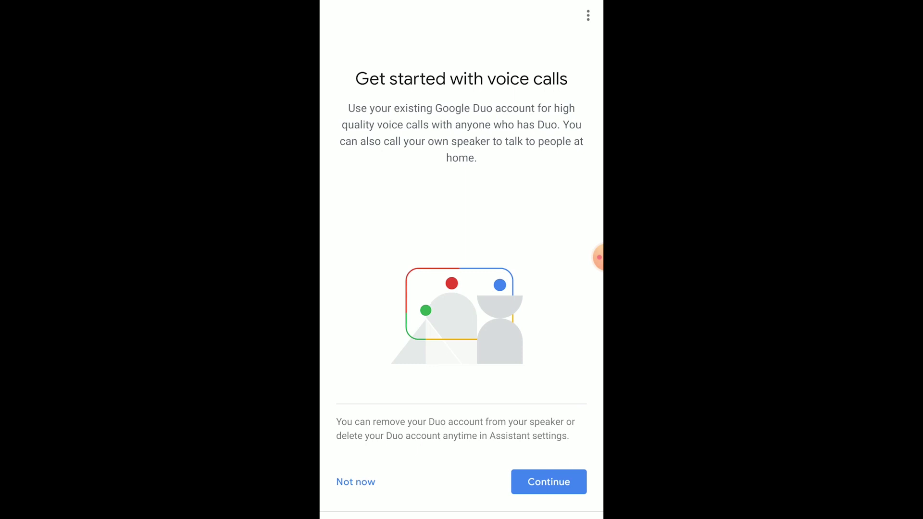
Step: Set up Duo voice calling with the existing Duo number and reach the setup summary
{"action": "left_click", "coordinate": [549, 482]}
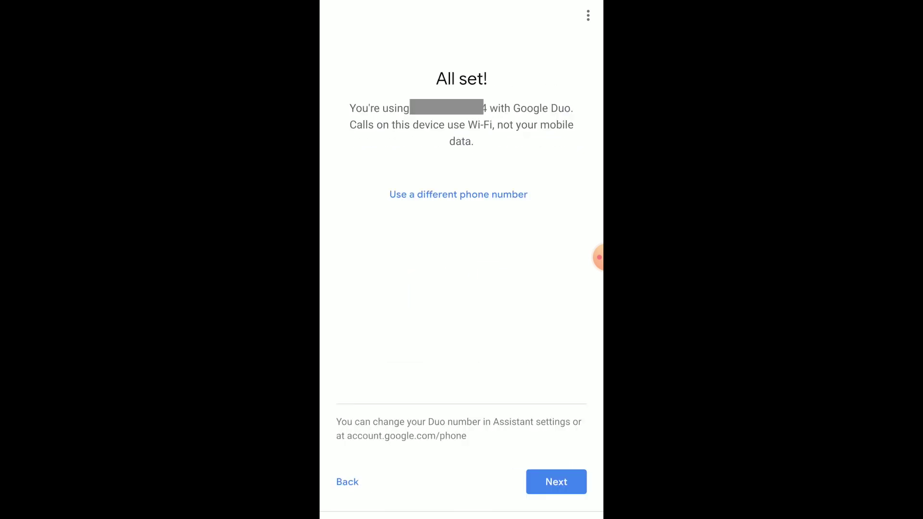
{"action": "left_click", "coordinate": [556, 482]}
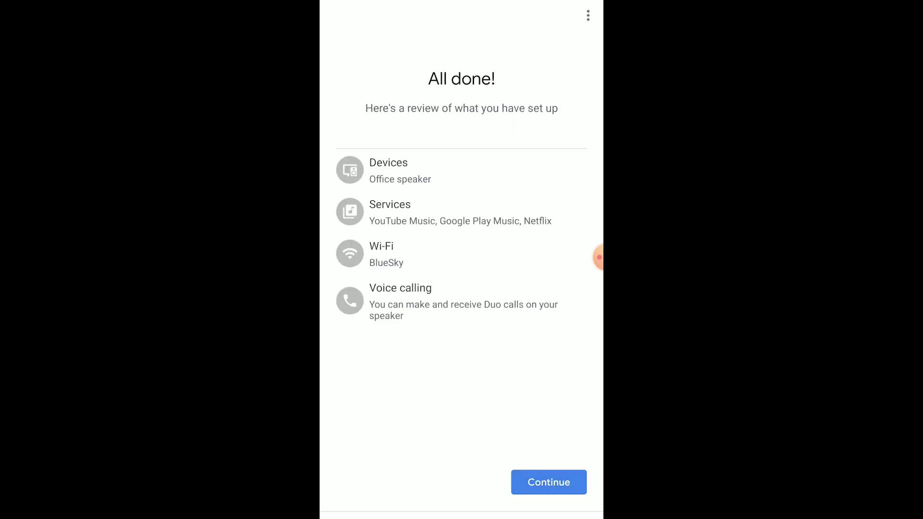
{"action": "left_click", "coordinate": [549, 482]}
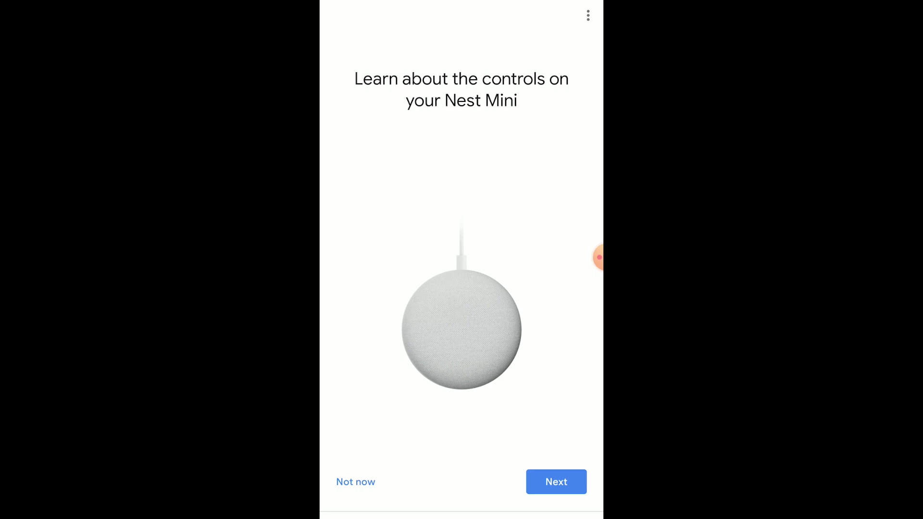
Step: Step through the controls tutorial: Play & pause, Change volume and Mic switch
{"action": "left_click", "coordinate": [556, 482]}
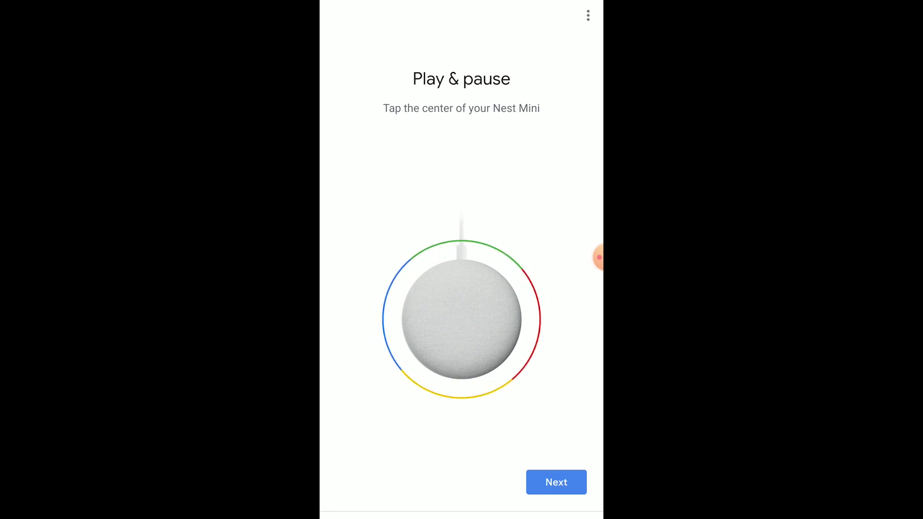
{"action": "left_click", "coordinate": [556, 482]}
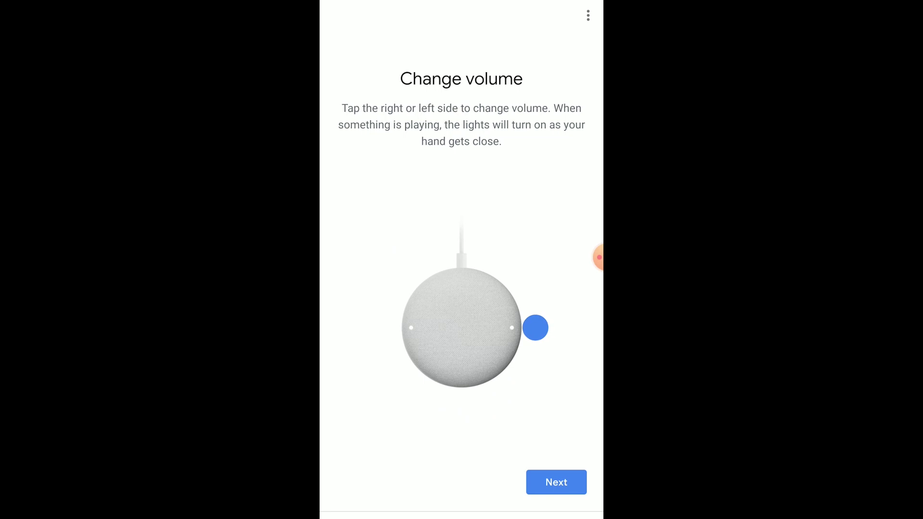
{"action": "left_click", "coordinate": [556, 482]}
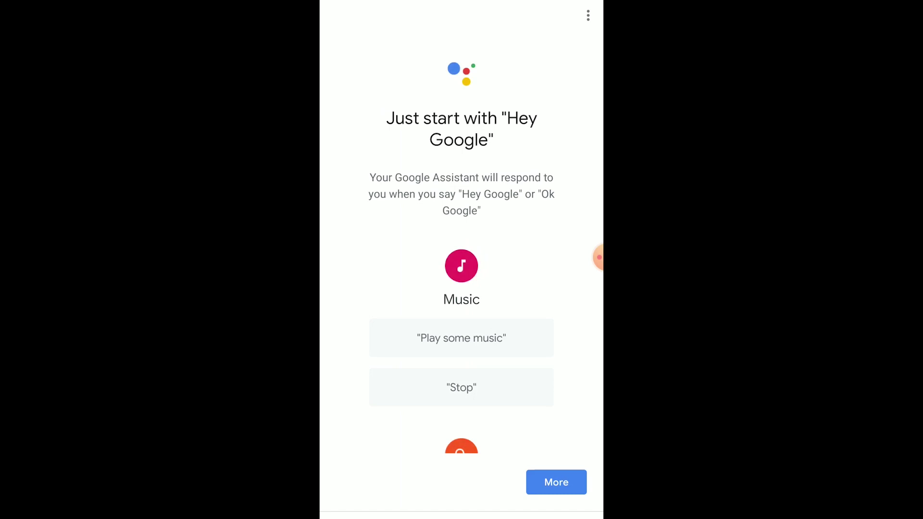
{"action": "scroll", "coordinate": [461, 246], "scroll_direction": "down", "scroll_amount": 2}
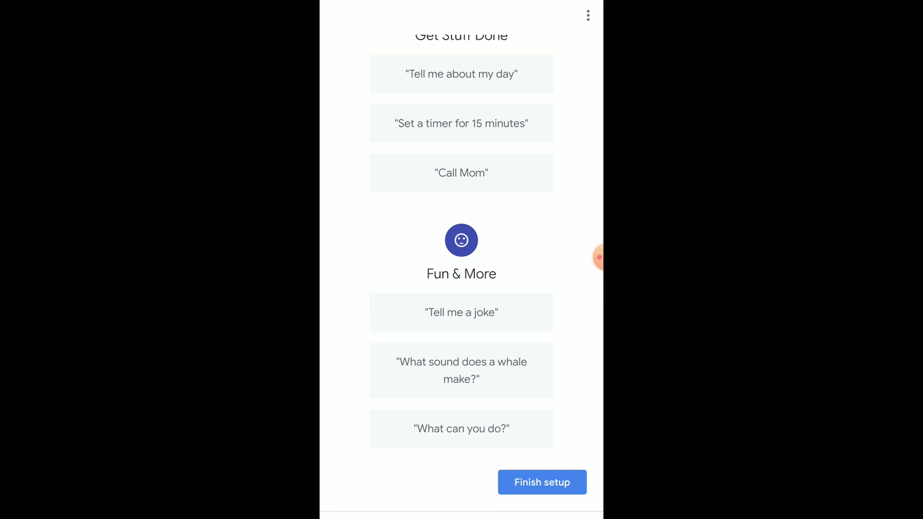
Step: Finish the Office speaker setup and return to the Home dashboard
{"action": "left_click", "coordinate": [542, 481]}
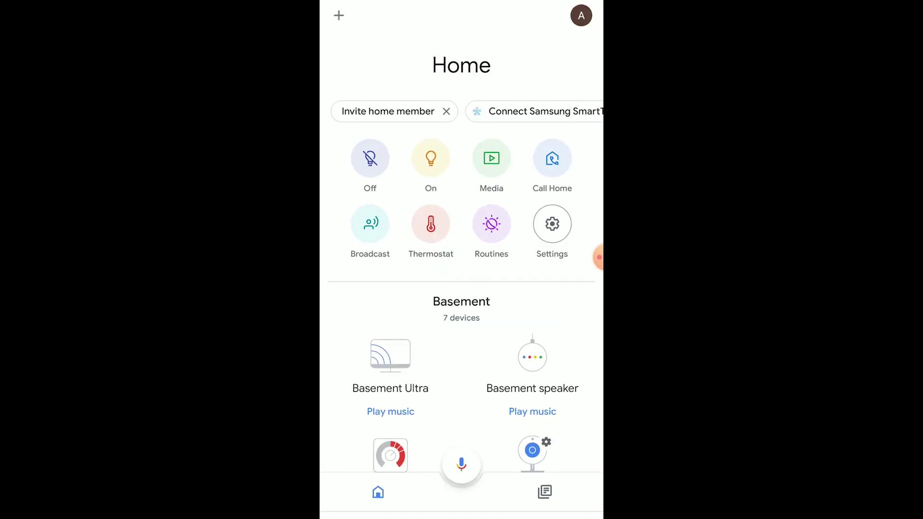
{"action": "scroll", "coordinate": [462, 259], "scroll_direction": "down", "scroll_amount": 2}
{"action": "scroll", "coordinate": [461, 260], "scroll_direction": "down", "scroll_amount": 3}
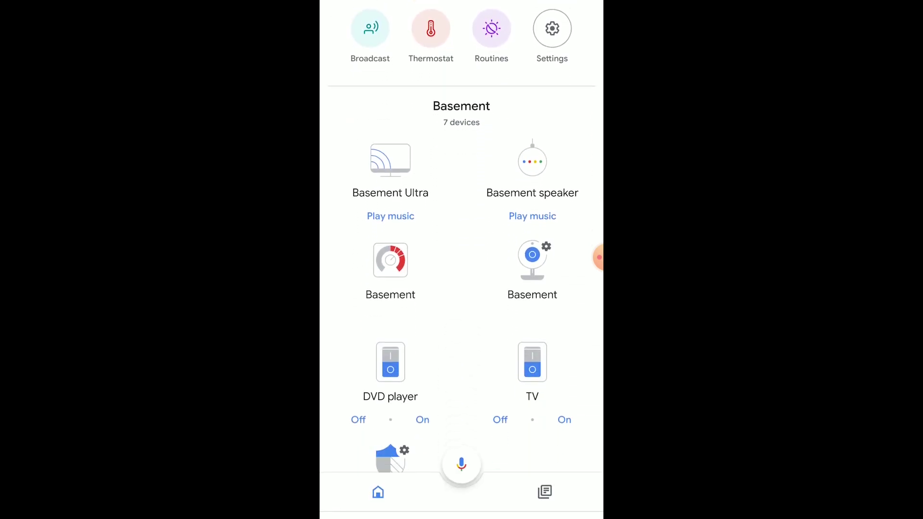
{"action": "scroll", "coordinate": [461, 259], "scroll_direction": "down", "scroll_amount": 3}
{"action": "scroll", "coordinate": [462, 260], "scroll_direction": "down", "scroll_amount": 3}
{"action": "scroll", "coordinate": [461, 259], "scroll_direction": "down", "scroll_amount": 3}
{"action": "scroll", "coordinate": [461, 260], "scroll_direction": "down", "scroll_amount": 2}
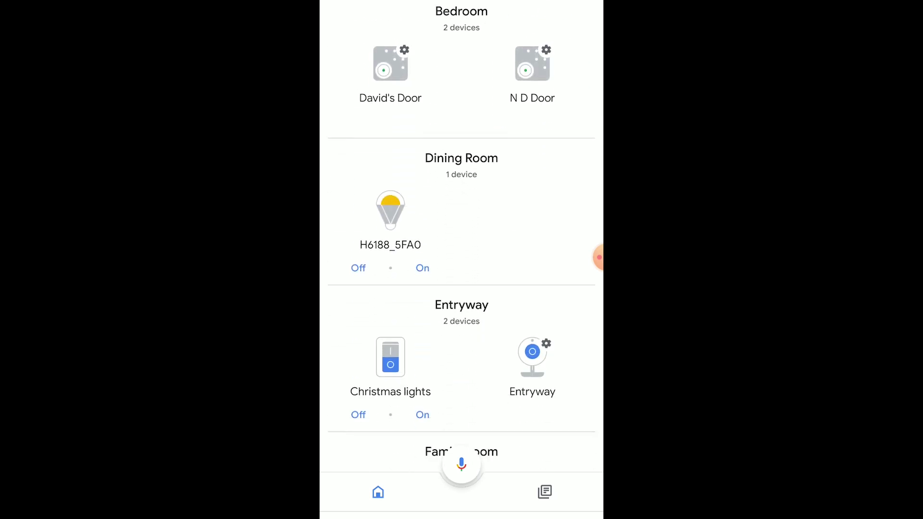
{"action": "scroll", "coordinate": [462, 260], "scroll_direction": "down", "scroll_amount": 3}
{"action": "scroll", "coordinate": [461, 259], "scroll_direction": "down", "scroll_amount": 3}
{"action": "scroll", "coordinate": [462, 260], "scroll_direction": "down", "scroll_amount": 3}
{"action": "scroll", "coordinate": [461, 260], "scroll_direction": "down", "scroll_amount": 4}
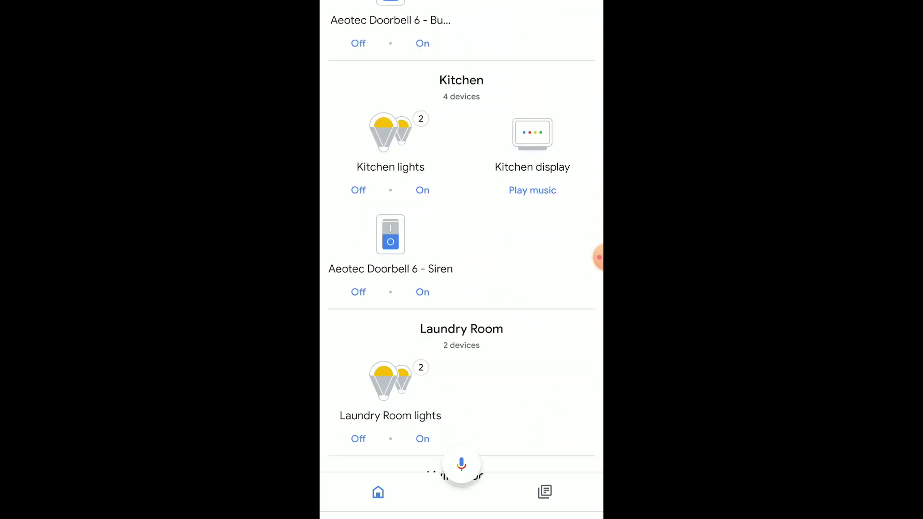
{"action": "scroll", "coordinate": [462, 260], "scroll_direction": "down", "scroll_amount": 3}
{"action": "scroll", "coordinate": [461, 259], "scroll_direction": "down", "scroll_amount": 1}
{"action": "scroll", "coordinate": [462, 259], "scroll_direction": "down", "scroll_amount": 2}
{"action": "scroll", "coordinate": [461, 259], "scroll_direction": "down", "scroll_amount": 2}
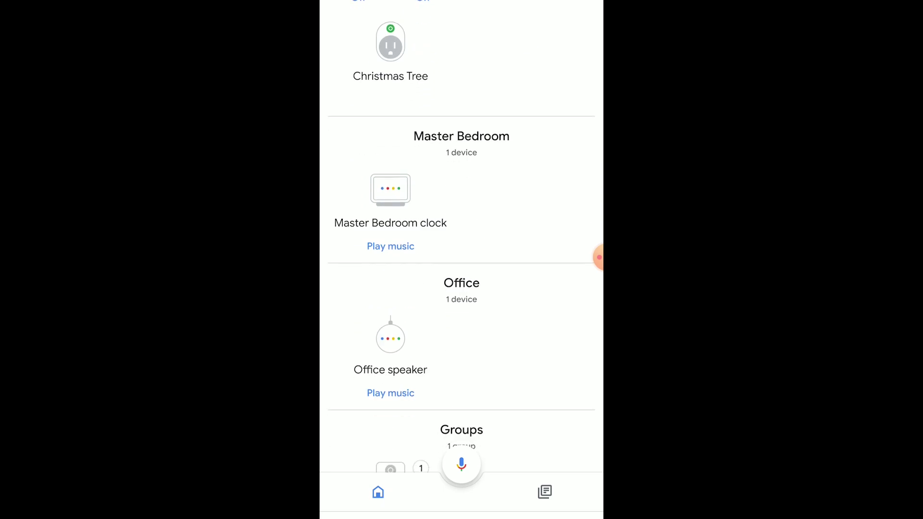
{"action": "scroll", "coordinate": [462, 260], "scroll_direction": "down", "scroll_amount": 1}
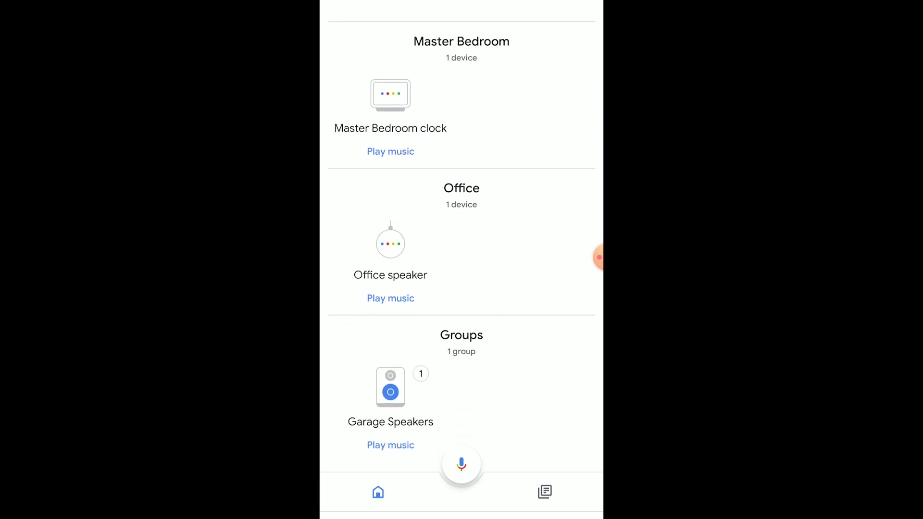